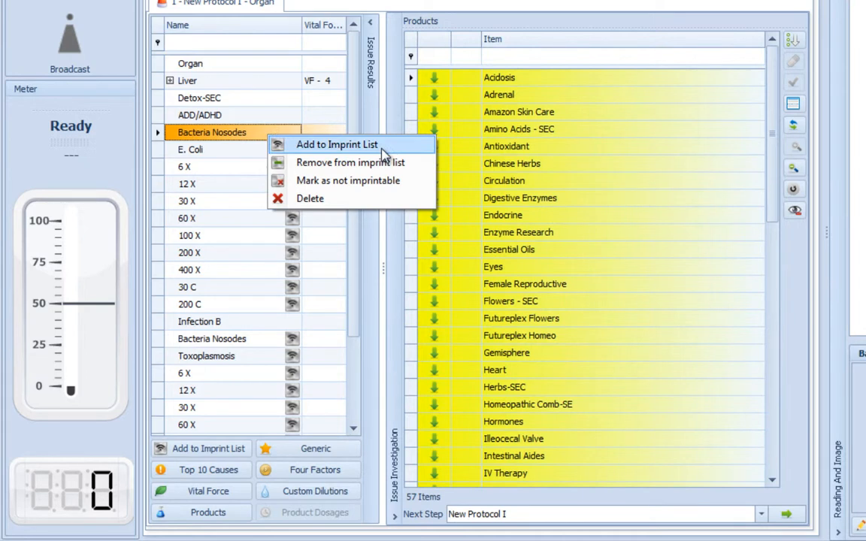
# - Add the first Bacteria Nosodes item and the E. Coli item to the imprint list
pyautogui.click(382, 149)
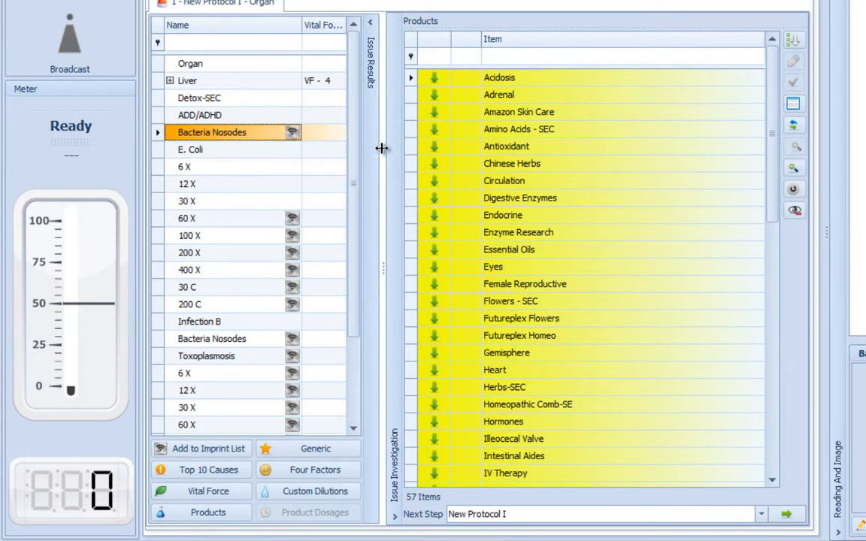
pyautogui.click(276, 155)
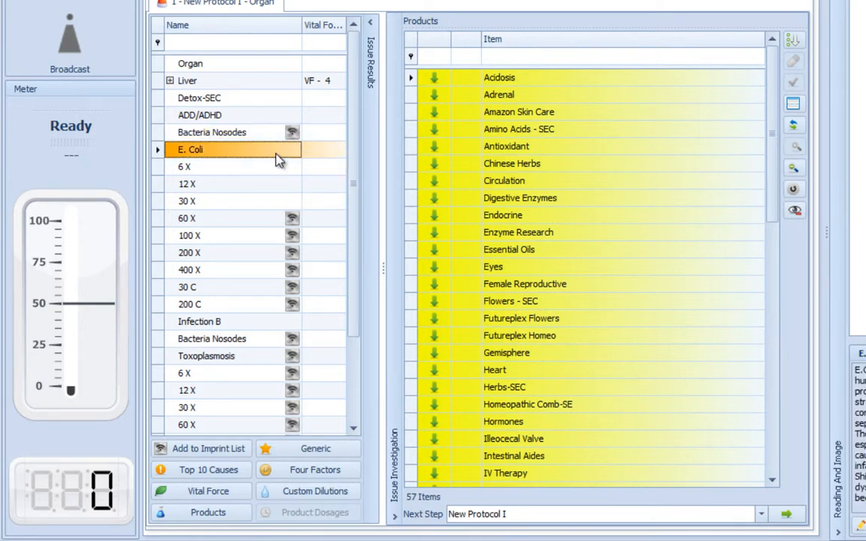
pyautogui.click(212, 453)
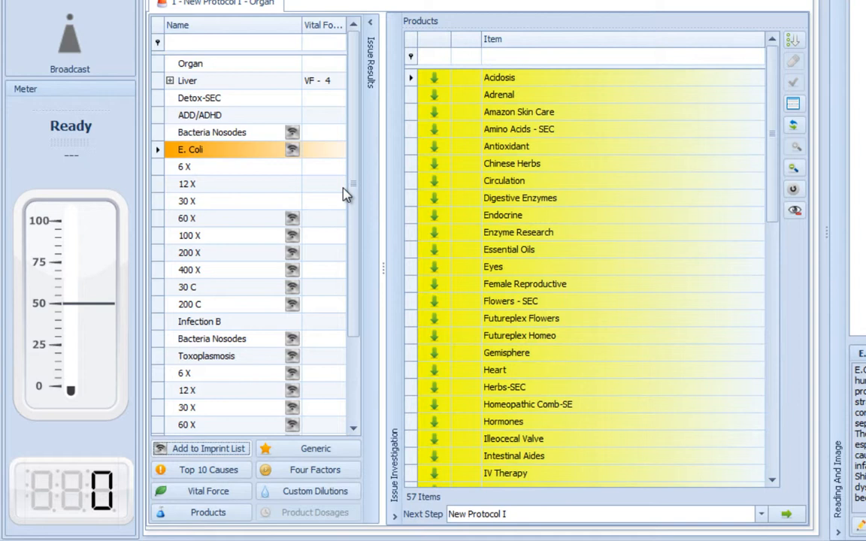
# - Remove E. Coli from the imprint list and mark it as not imprintable
pyautogui.rightClick(260, 154)
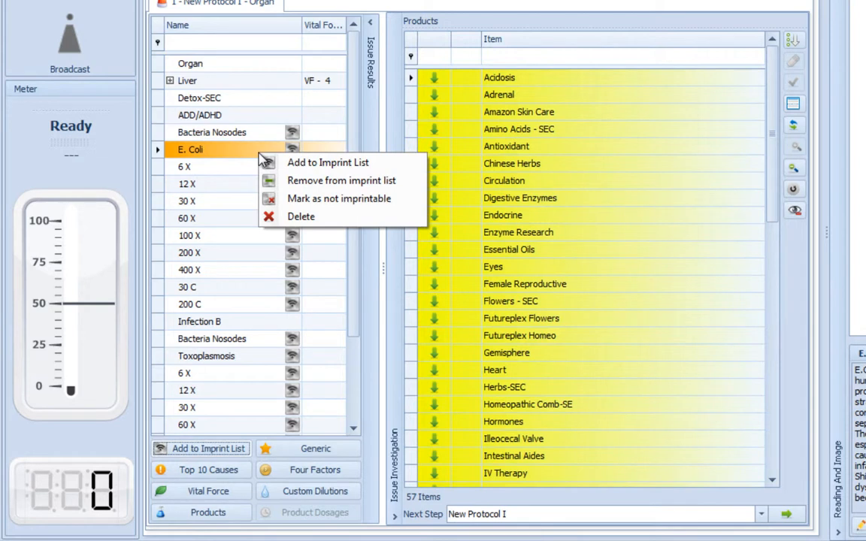
pyautogui.click(394, 186)
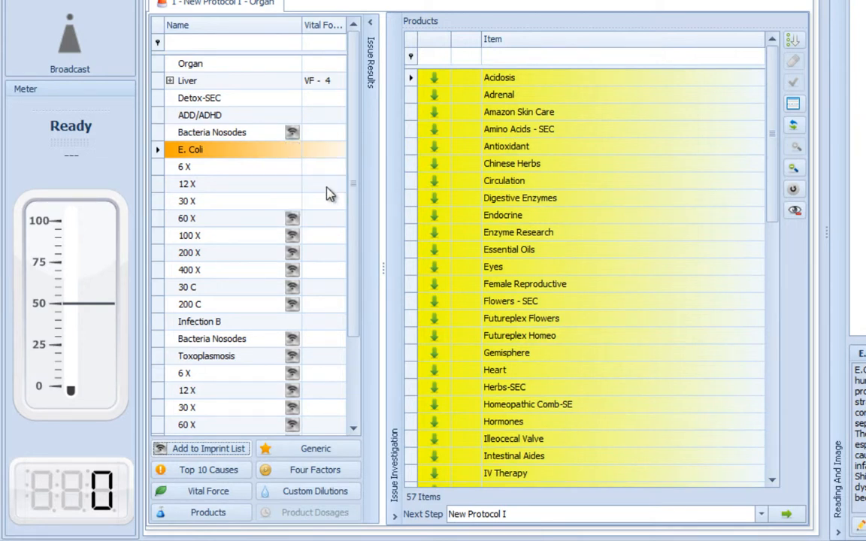
pyautogui.rightClick(266, 155)
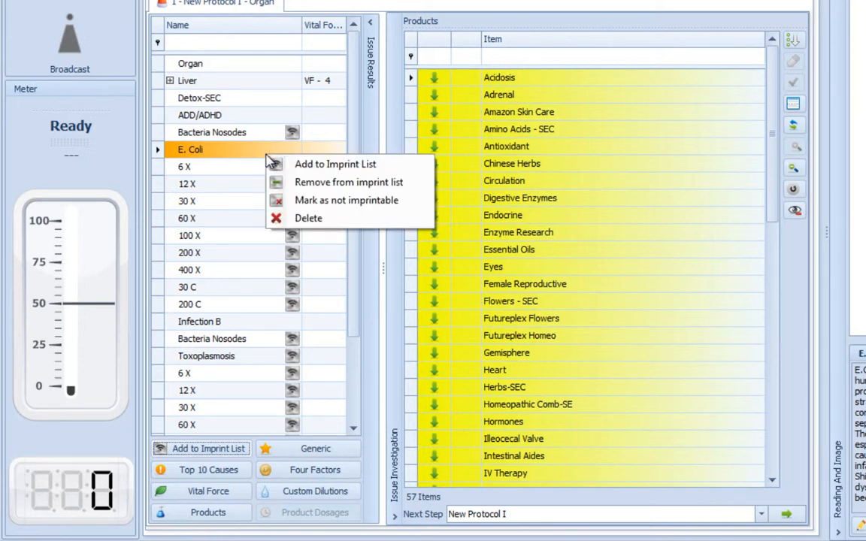
pyautogui.click(412, 207)
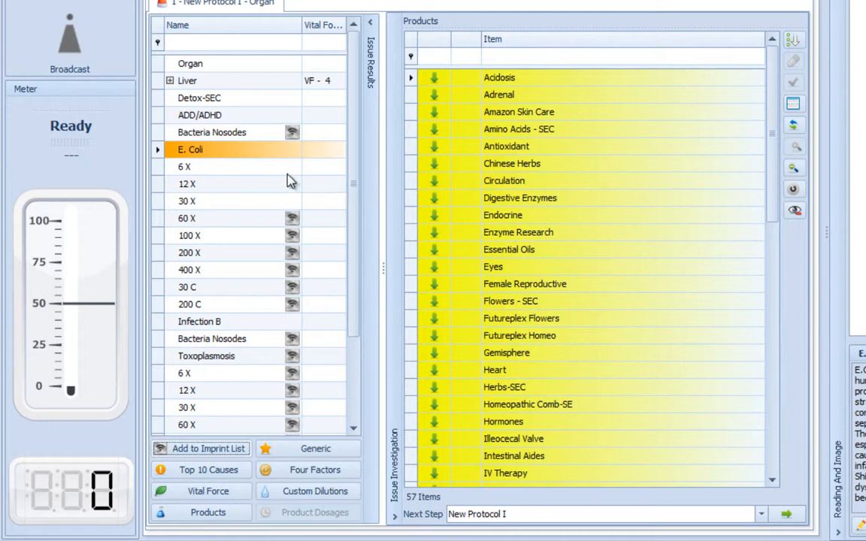
# - Add E. Coli and its 6 X, 12 X and 30 X dilutions to the imprint list together
pyautogui.moveTo(274, 171); pyautogui.dragTo(278, 207)
pyautogui.rightClick(278, 204)
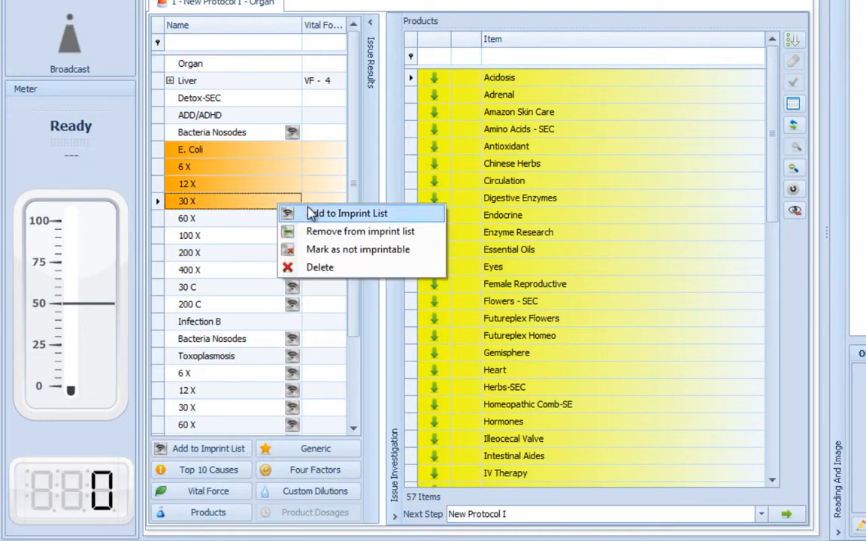
pyautogui.click(323, 215)
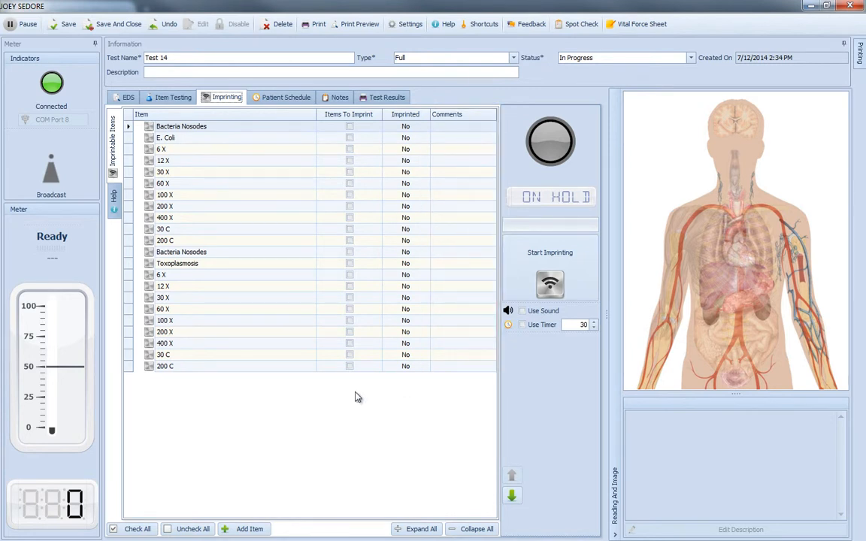
# - Check all imprintable items for imprinting and uncheck them all again
pyautogui.click(132, 528)
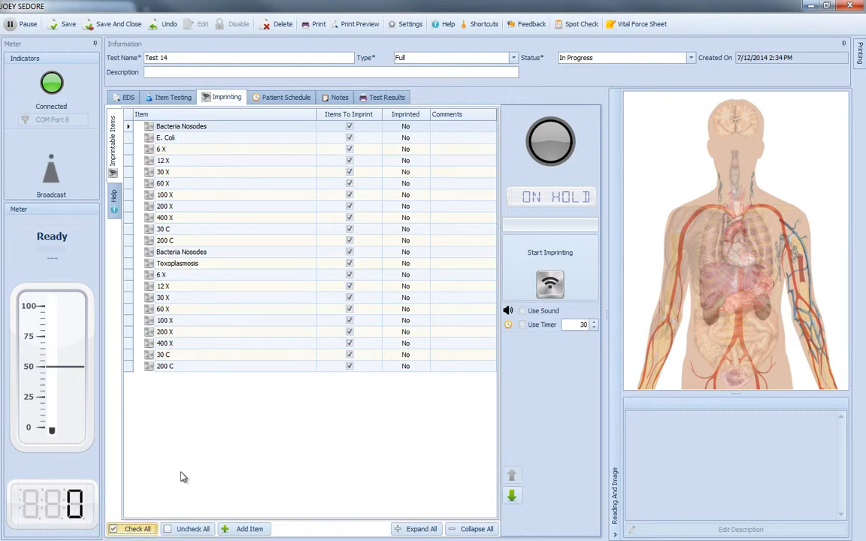
pyautogui.click(182, 530)
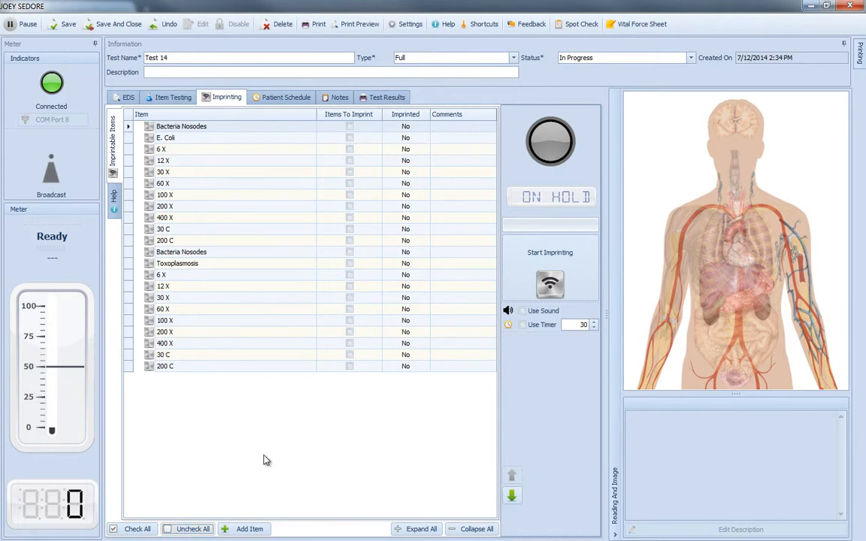
# - Find the item 13 M and add it to the imprintable items
pyautogui.rightClick(295, 413)
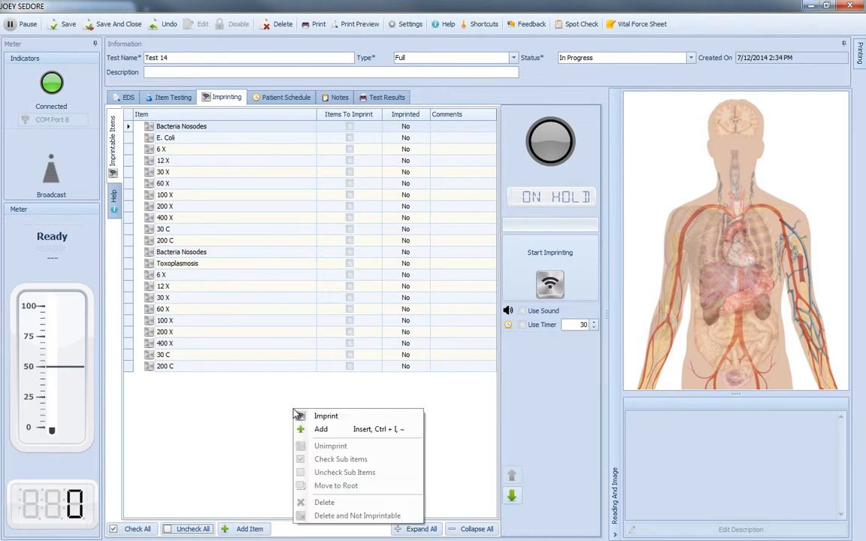
pyautogui.click(398, 428)
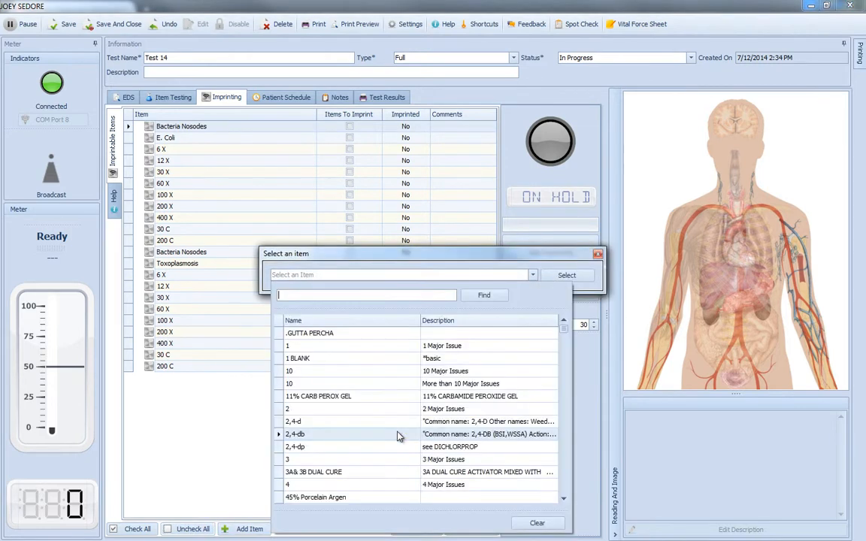
pyautogui.write('13 M')
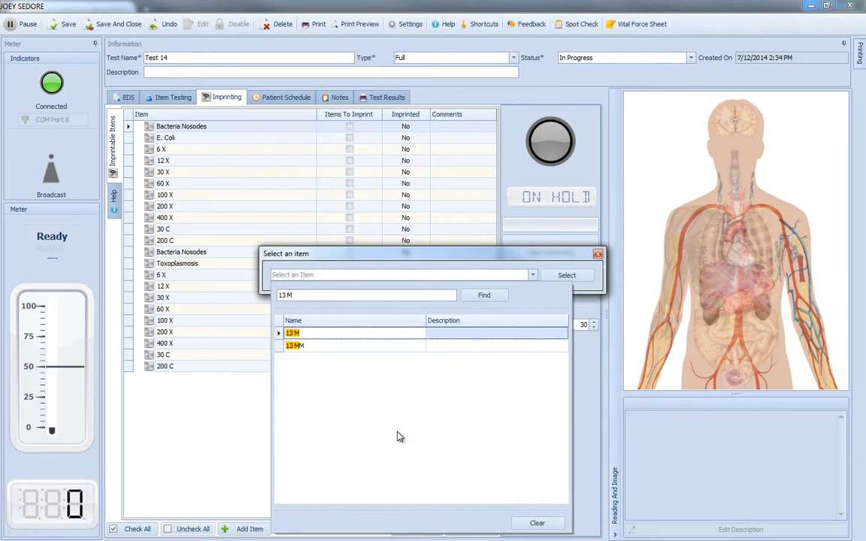
pyautogui.press('Return')
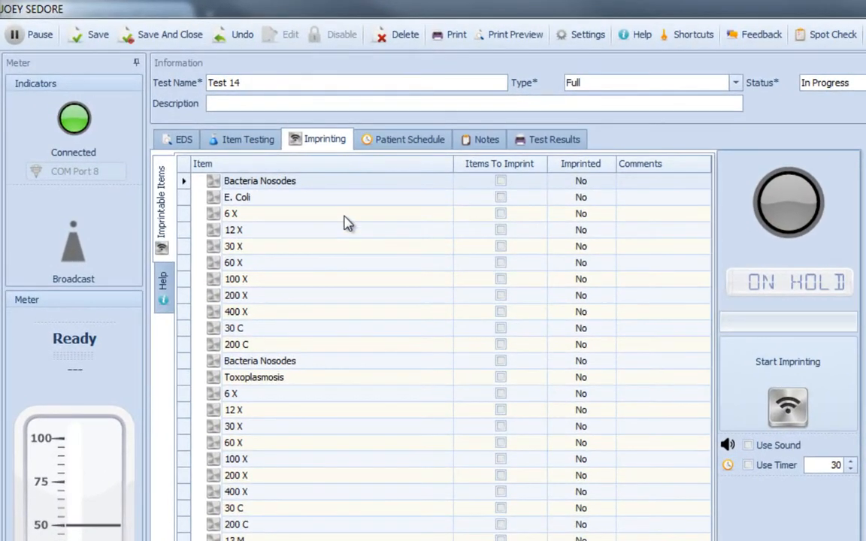
# - Nest the 6 X and 12 X items directly below E. Coli as its sub-items
pyautogui.click(344, 216)
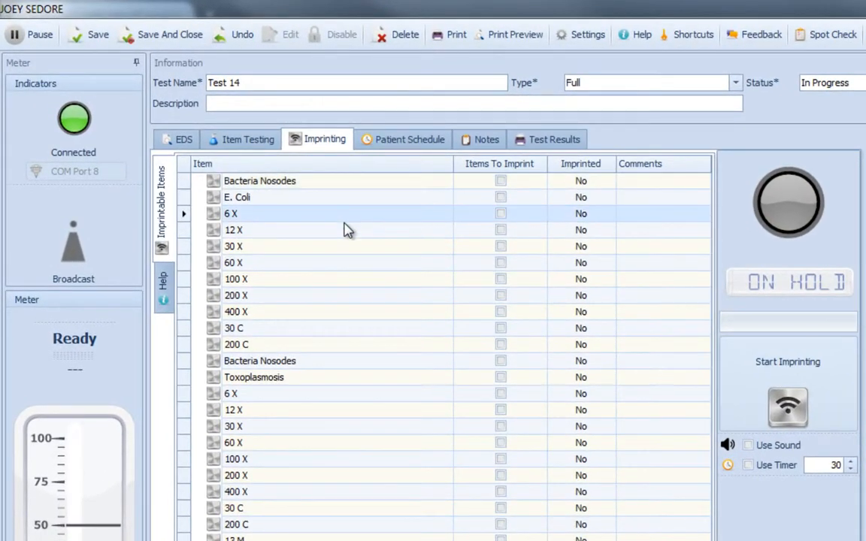
pyautogui.keyDown('ctrl'); pyautogui.click(345, 236); pyautogui.keyUp('ctrl')
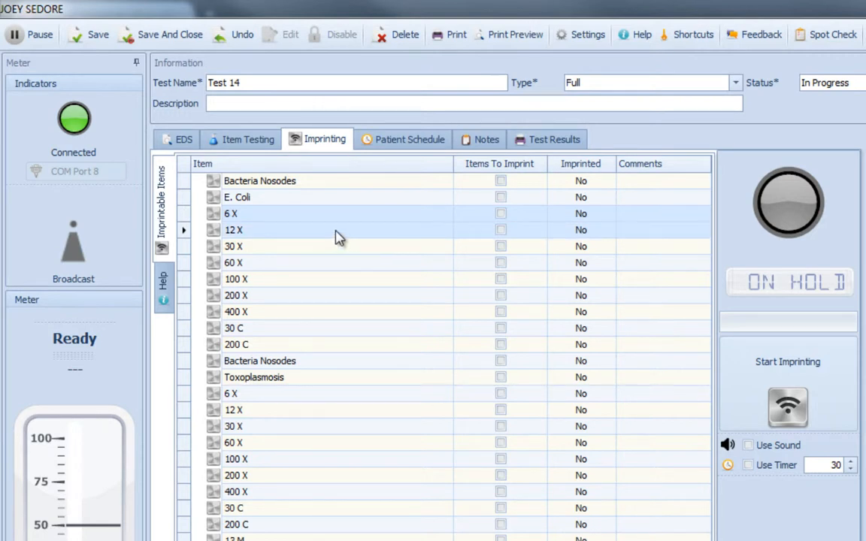
pyautogui.moveTo(327, 223); pyautogui.dragTo(332, 198)
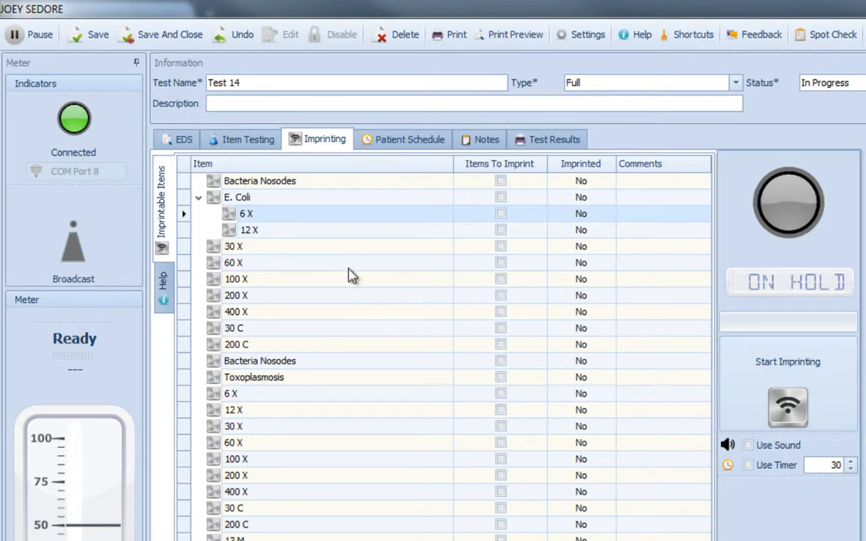
# - Check all sub-items of E. Coli for imprinting
pyautogui.click(339, 200)
pyautogui.rightClick(339, 200)
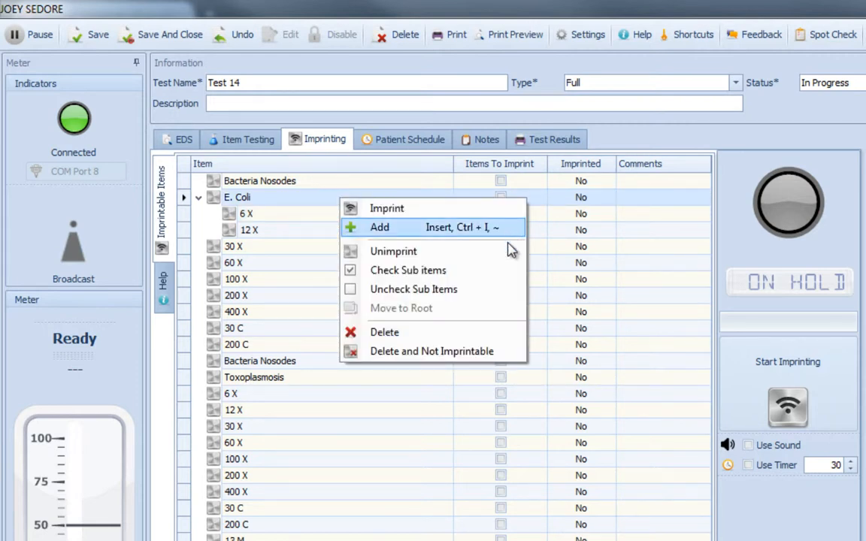
pyautogui.click(502, 272)
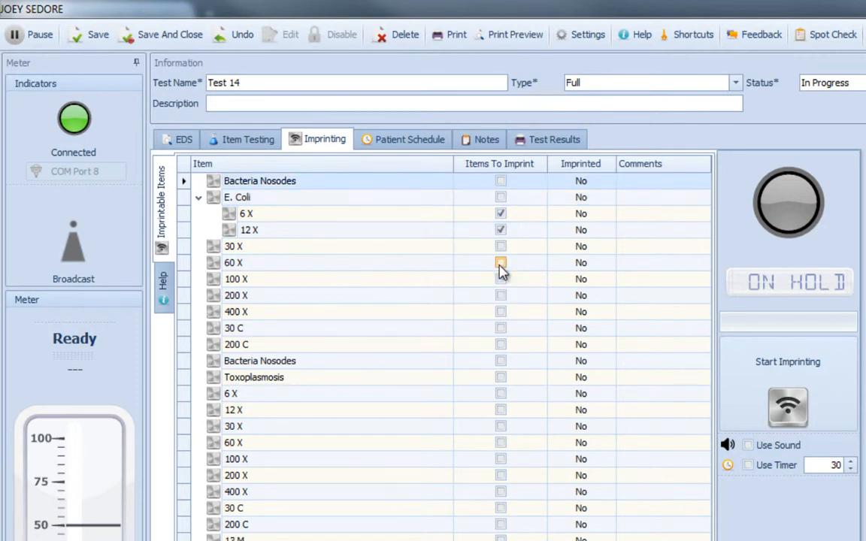
# - Uncheck all sub-items of E. Coli
pyautogui.click(386, 201)
pyautogui.rightClick(386, 200)
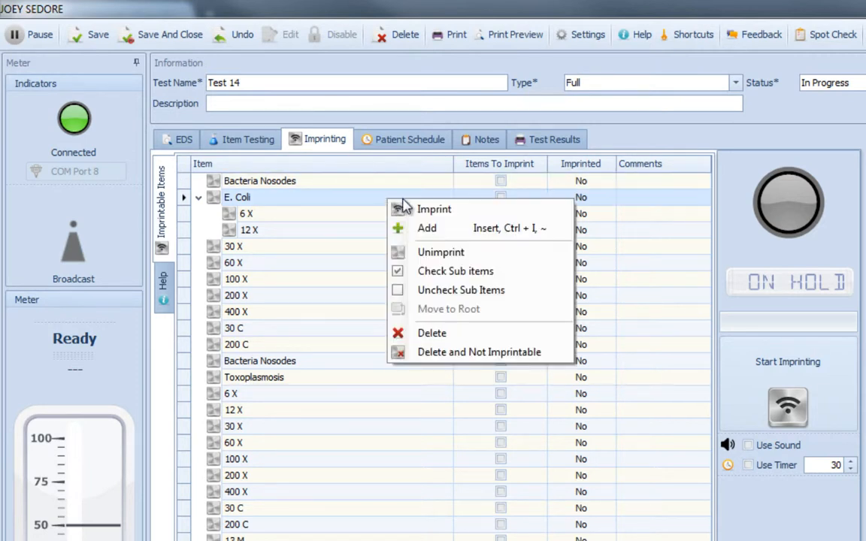
pyautogui.click(535, 292)
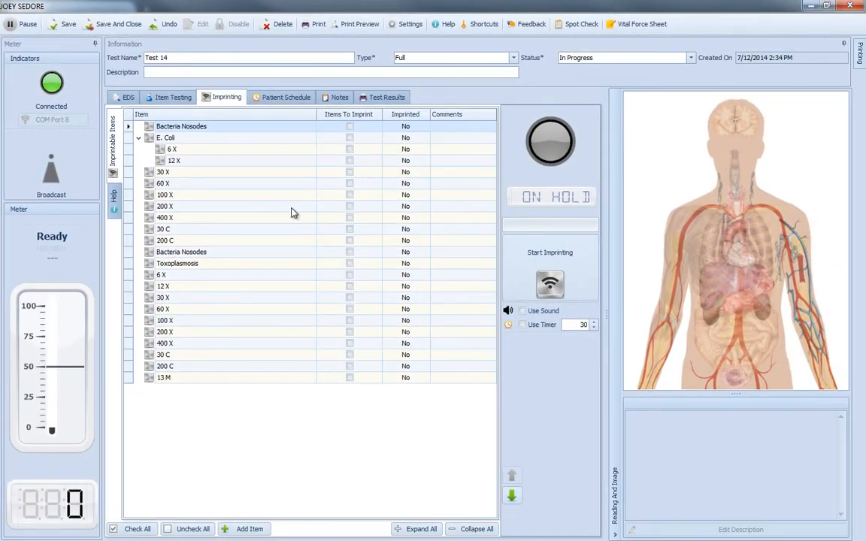
# - Move the 12 X sub-item of E. Coli to the root level of the list
pyautogui.click(233, 163)
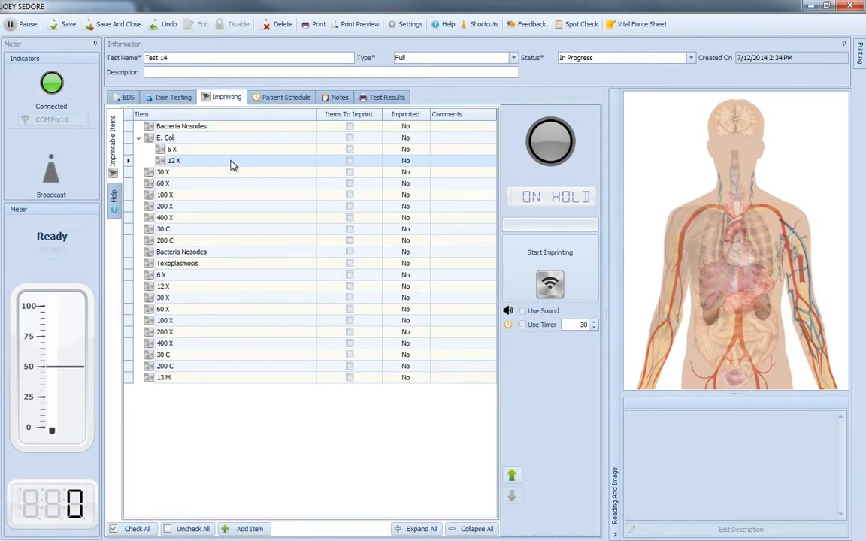
pyautogui.rightClick(232, 162)
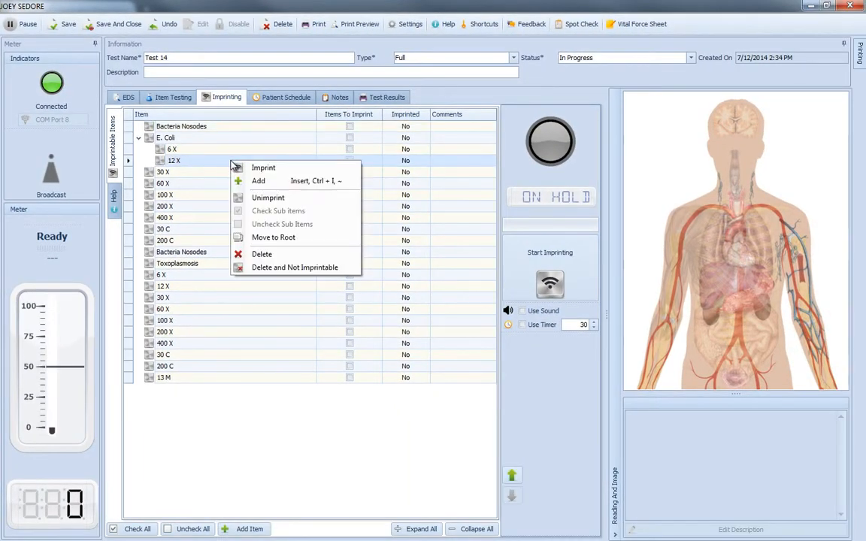
pyautogui.click(331, 239)
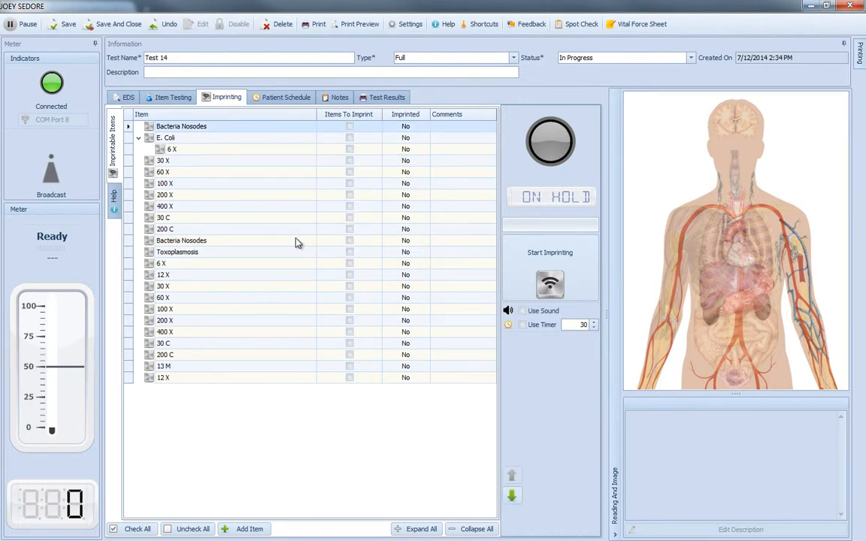
# - Reorder the first 60 X item, moving it one place down and then up above 30 X
pyautogui.click(292, 174)
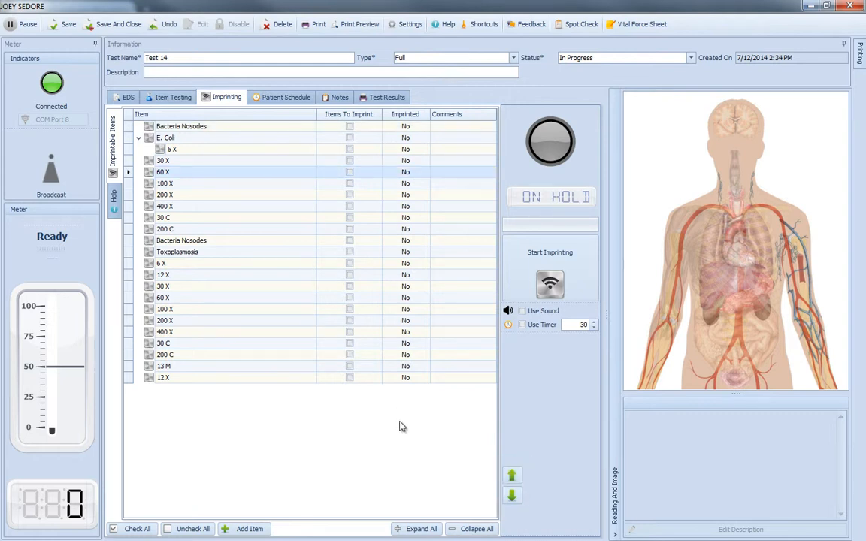
pyautogui.click(515, 497)
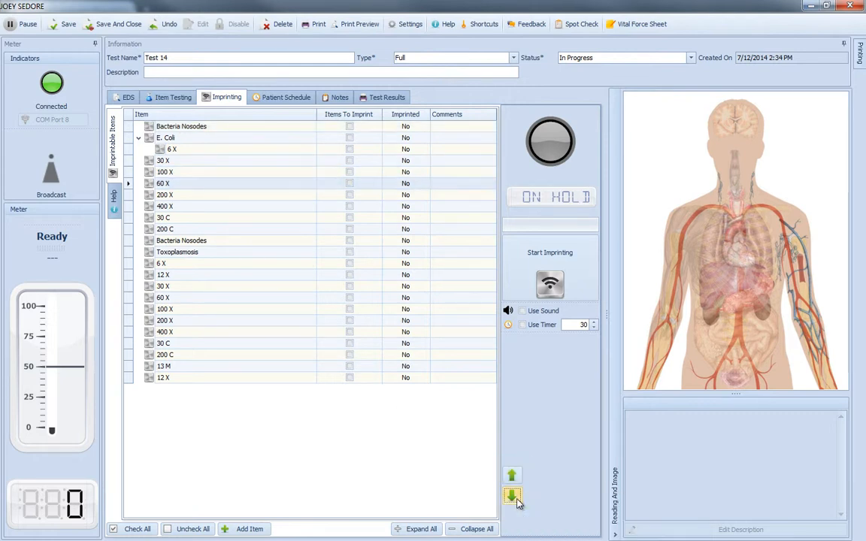
pyautogui.click(209, 187)
pyautogui.moveTo(209, 177); pyautogui.dragTo(212, 163)
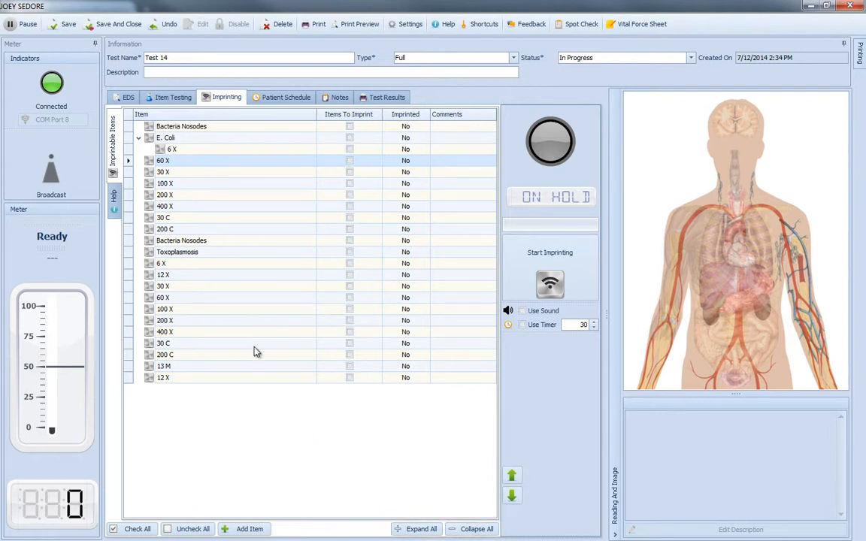
# - Delete the 60 X item above 30 X from the imprintable items
pyautogui.rightClick(230, 167)
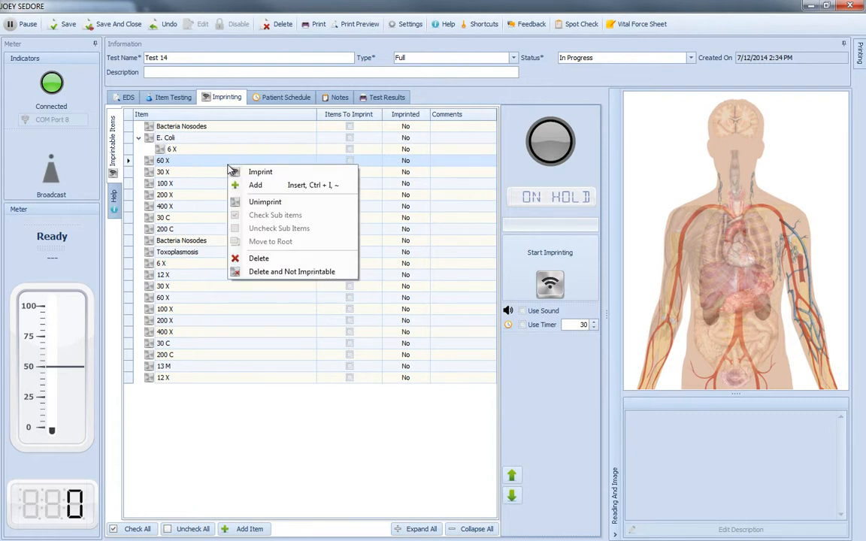
pyautogui.click(300, 258)
pyautogui.press('Return')
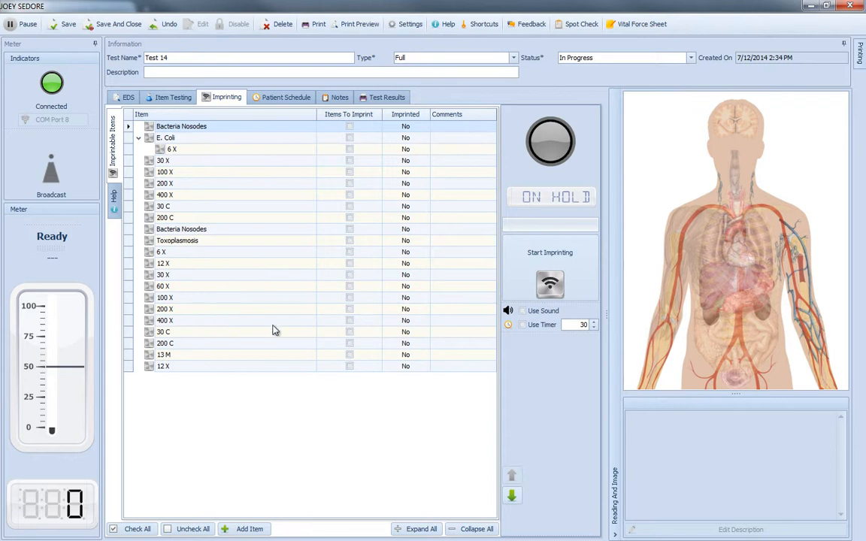
# - Delete the 13 M item from the list and make it not imprintable
pyautogui.click(276, 358)
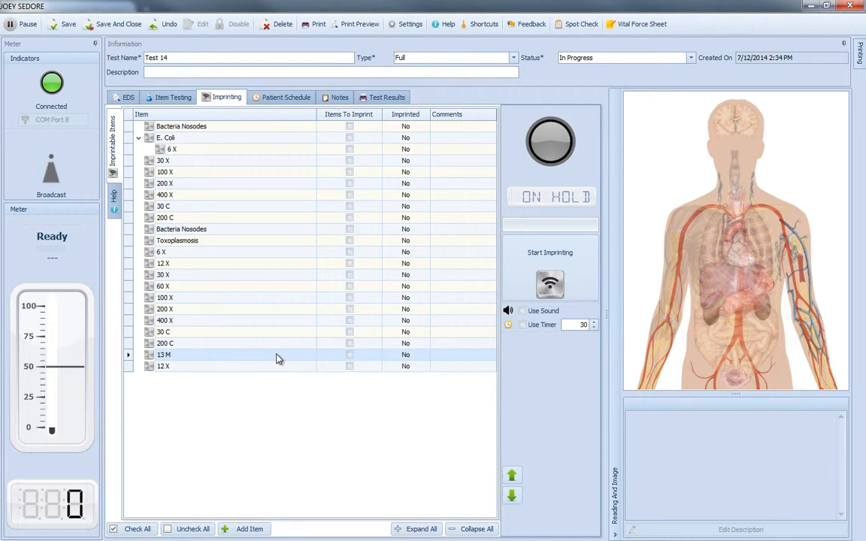
pyautogui.rightClick(276, 358)
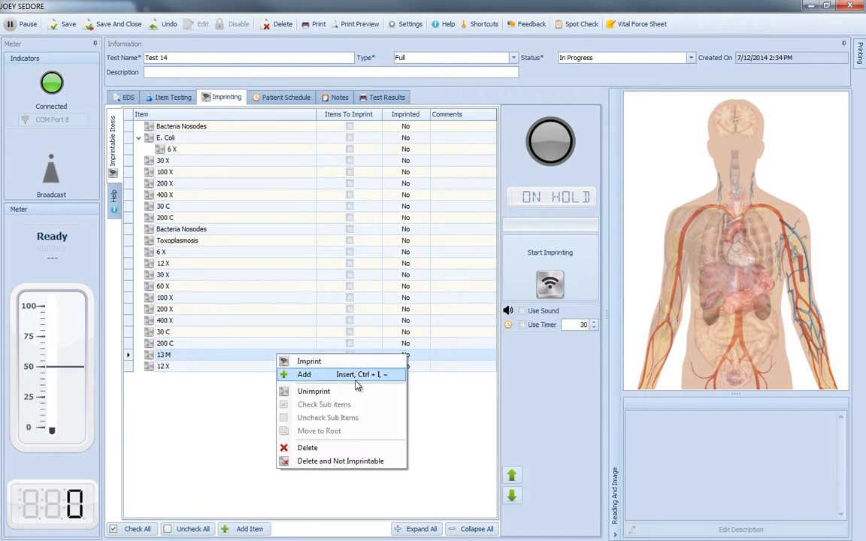
pyautogui.click(382, 462)
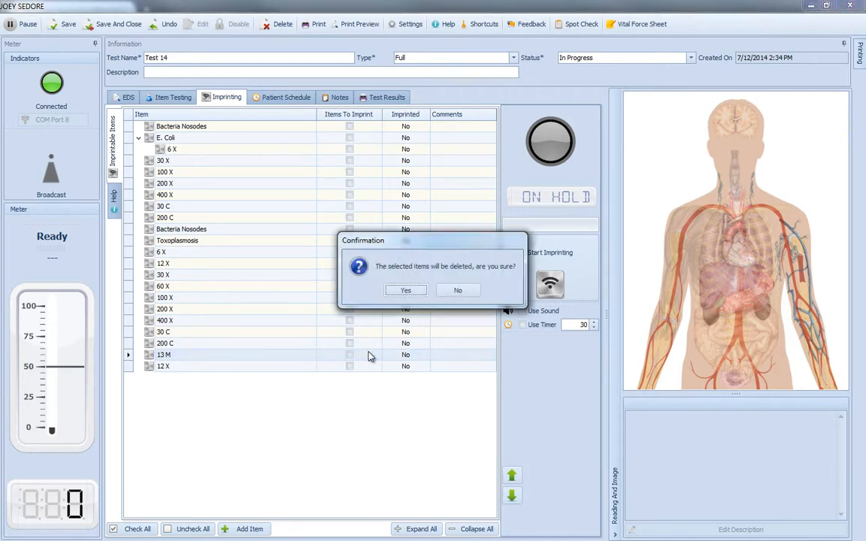
pyautogui.click(404, 291)
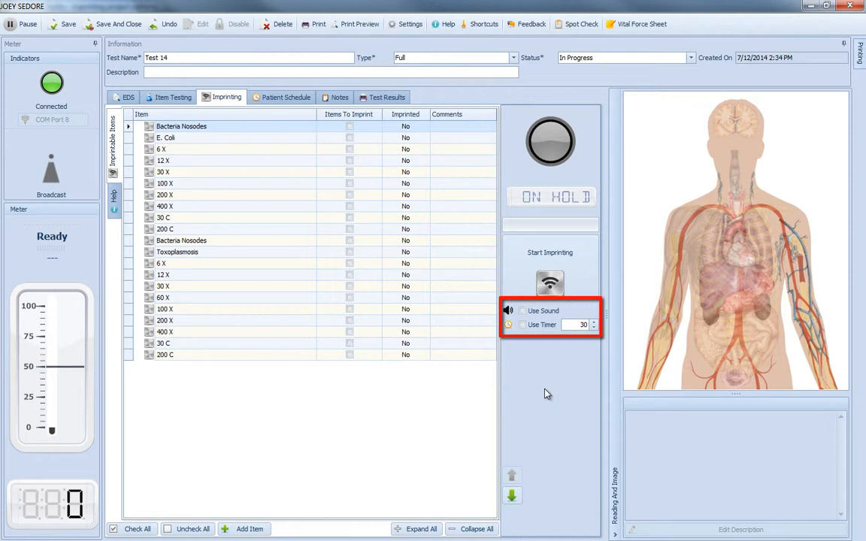
# - Check E. Coli and the 6 X and 12 X items directly below it for imprinting
pyautogui.click(349, 138)
pyautogui.click(349, 149)
pyautogui.click(349, 160)
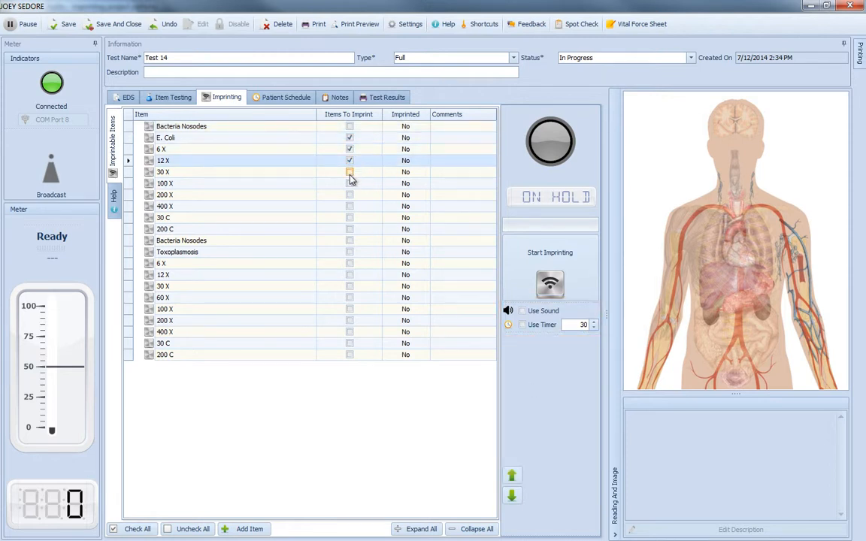
# - Check 30 X and 100 X under E. Coli, start imprinting the checked items without a timer, and stop it manually
pyautogui.click(348, 171)
pyautogui.click(349, 184)
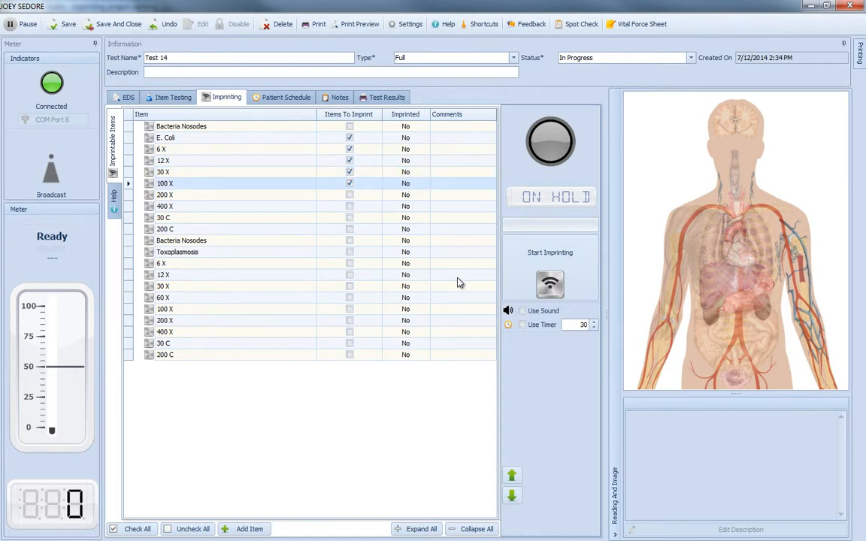
pyautogui.click(573, 280)
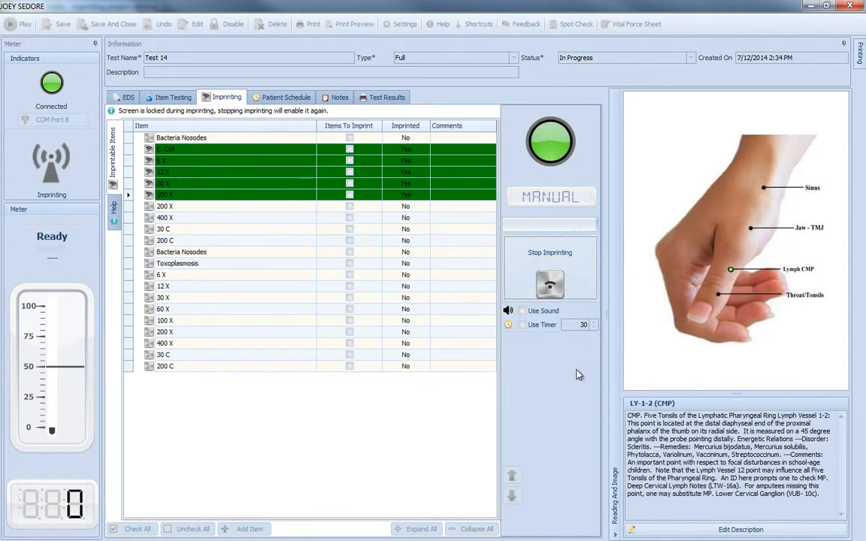
pyautogui.click(579, 295)
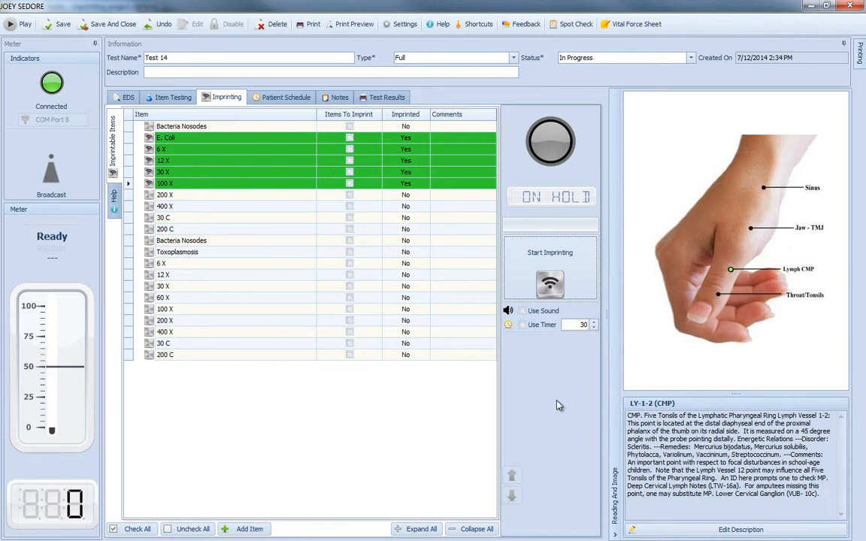
# - Turn on the sound for imprinting and unimprint the E. Coli item
pyautogui.click(523, 311)
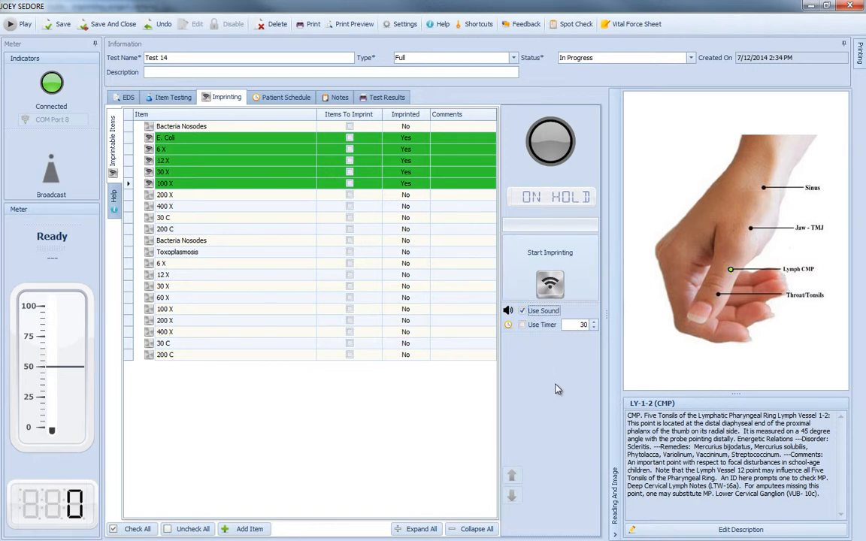
pyautogui.click(255, 138)
pyautogui.rightClick(273, 143)
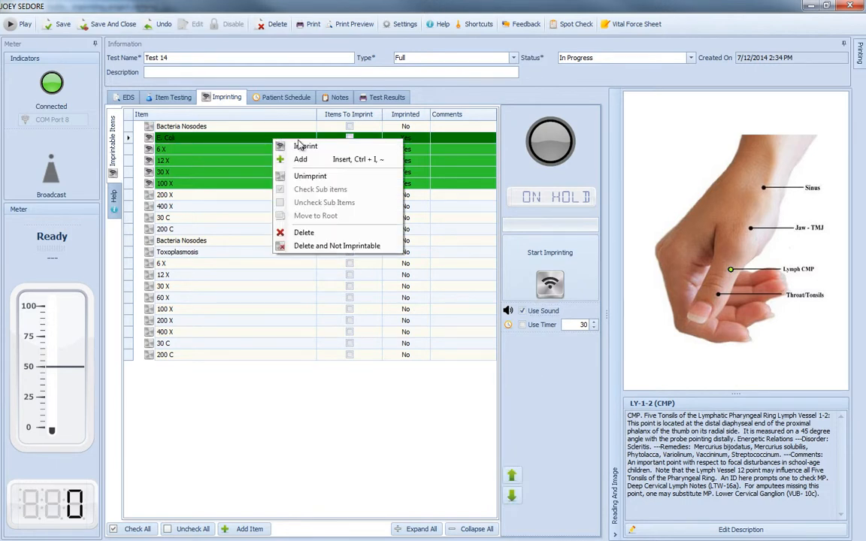
pyautogui.click(335, 176)
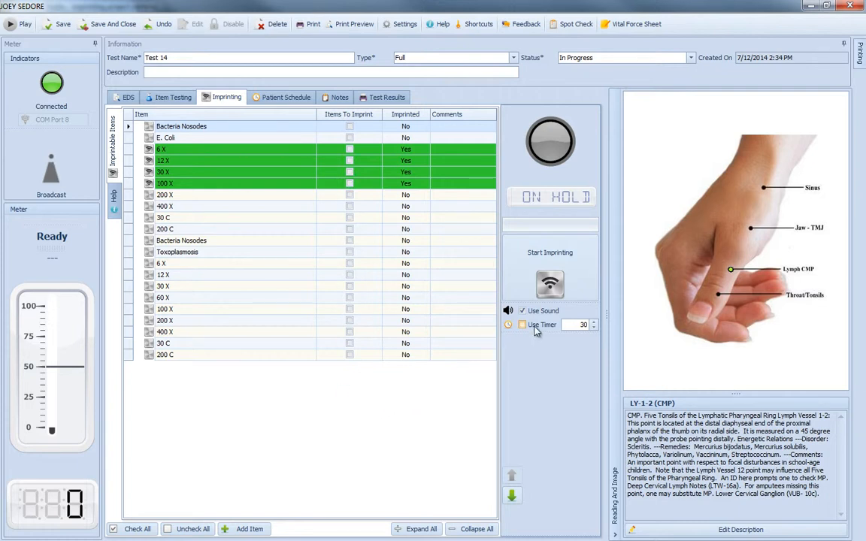
# - Enable the timer at 5 and check the first 30 C, the second Bacteria Nodes entry, and Toxoplasmosis's 6 X, 30 X and 100 X
pyautogui.click(583, 325)
pyautogui.click(349, 217)
pyautogui.click(349, 240)
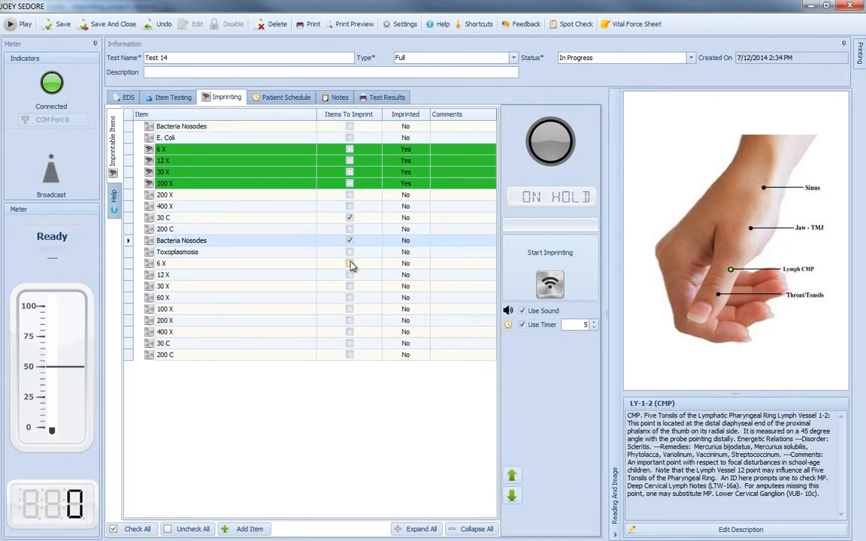
pyautogui.click(350, 263)
pyautogui.click(350, 286)
pyautogui.click(350, 309)
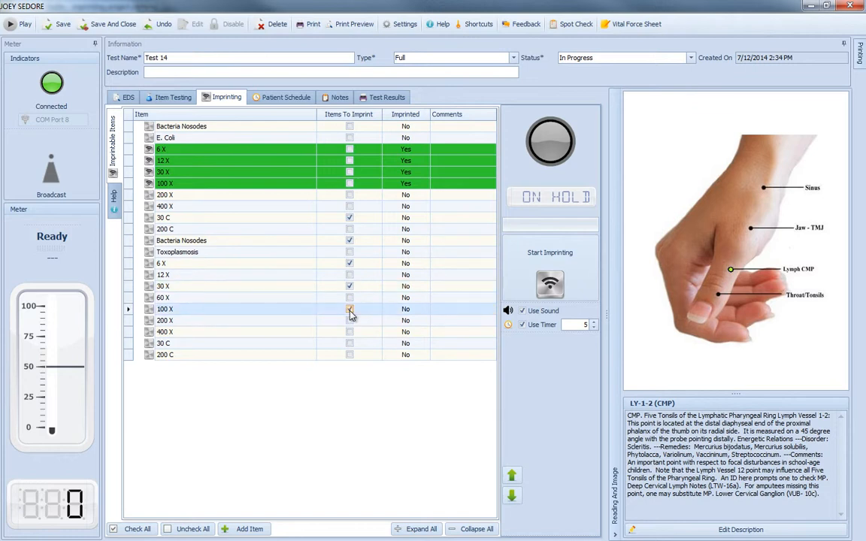
# - Run the timed imprinting of the checked items to completion and open the imprinting help
pyautogui.click(528, 280)
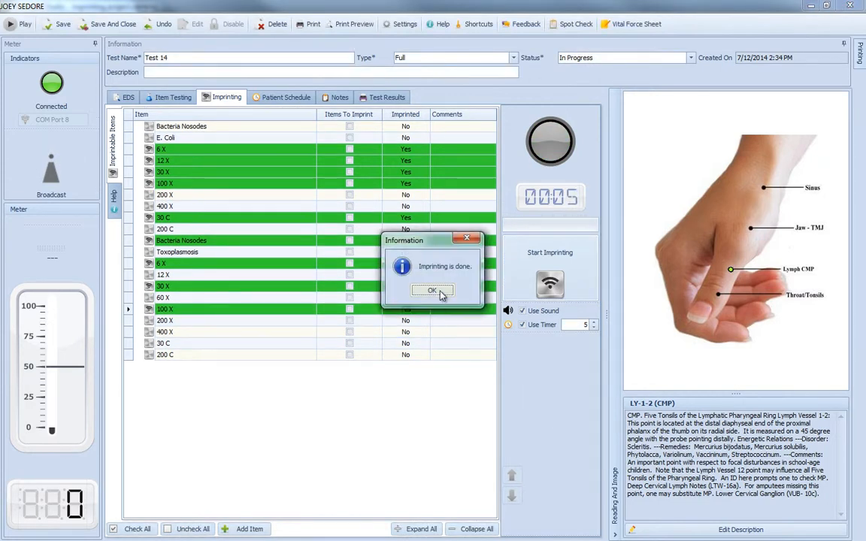
pyautogui.click(440, 292)
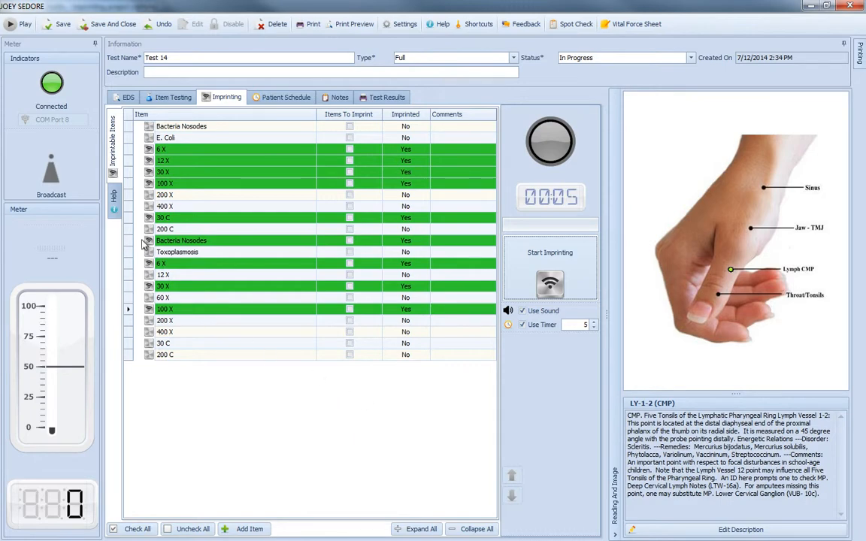
pyautogui.click(113, 200)
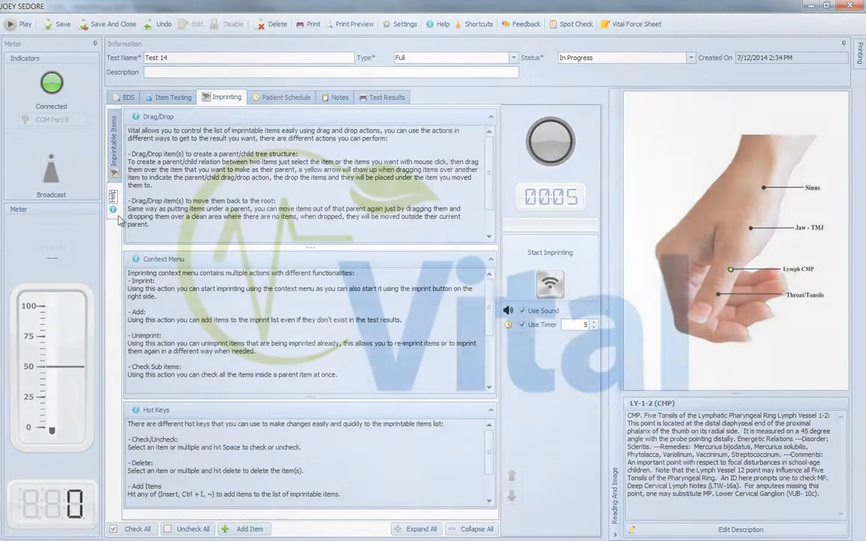